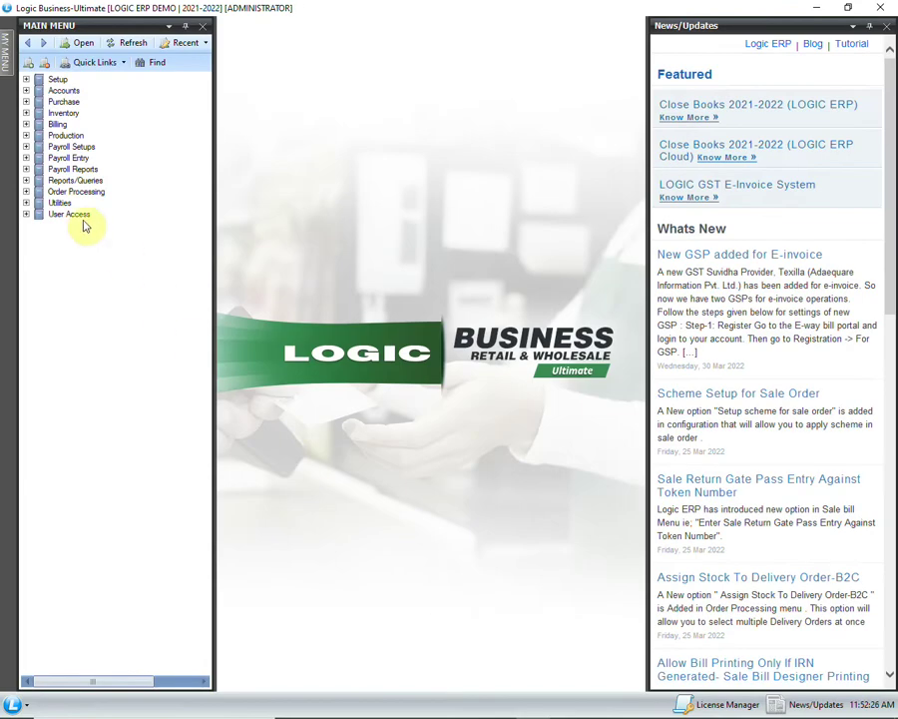
Step: Open Barcode Labels Printing from Reports/Queries > Item Reports in the Main Menu
{"action": "left_click", "coordinate": [26, 181]}
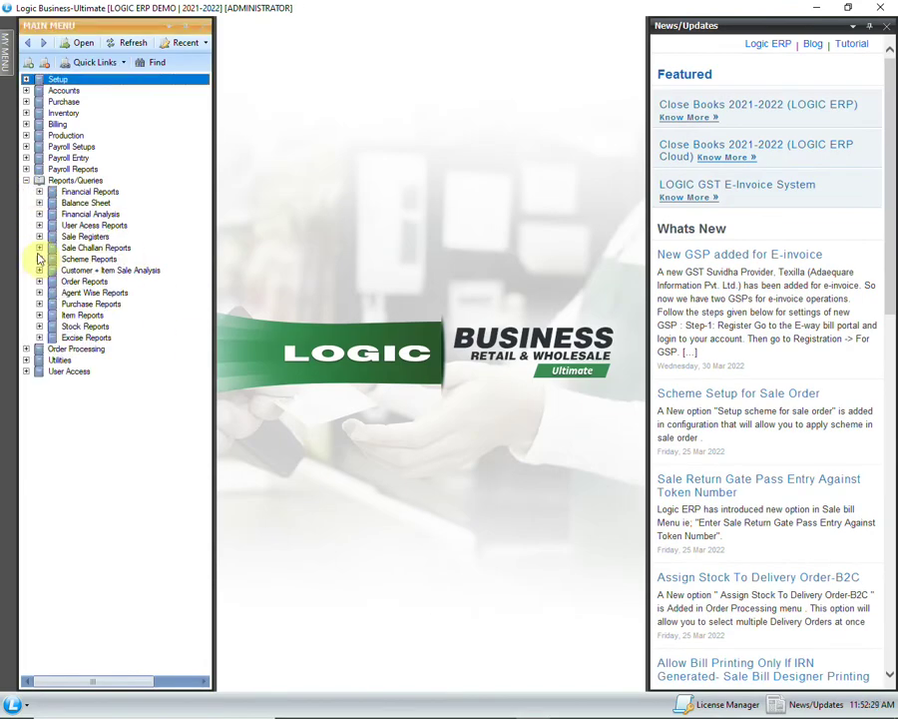
{"action": "left_click", "coordinate": [39, 315]}
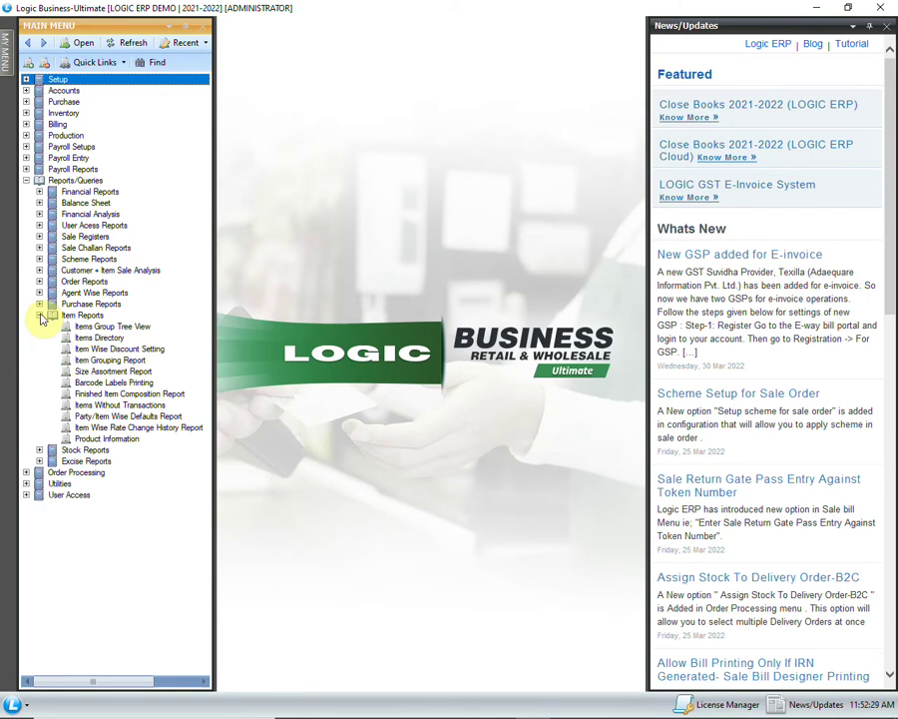
{"action": "left_click", "coordinate": [116, 383]}
{"action": "double_click", "coordinate": [168, 387]}
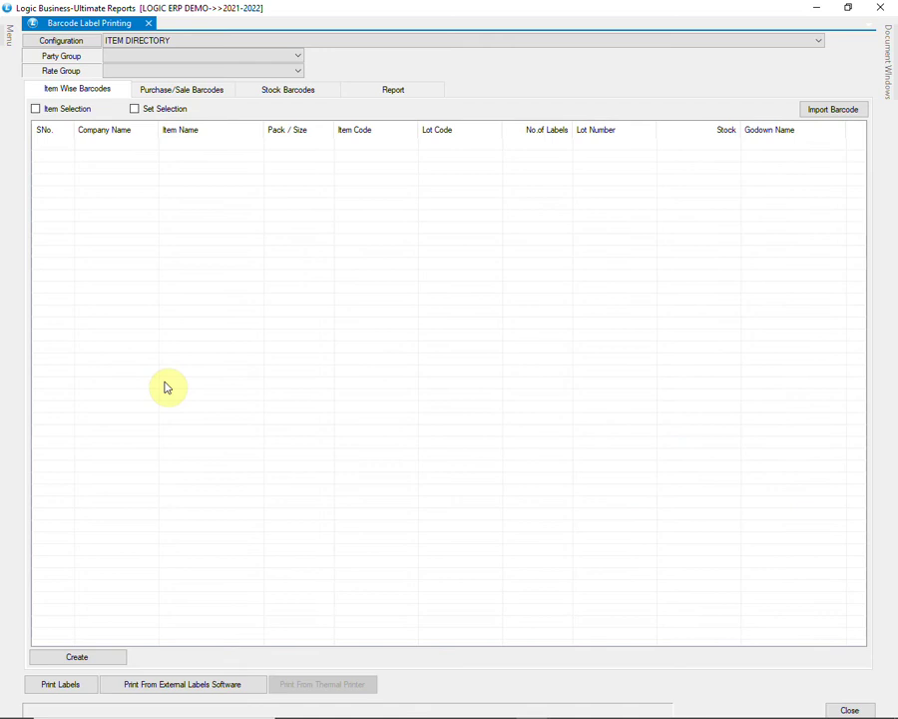
Step: In the Print Options configuration, keep Each Unit and enable free-unit purchase labels and piece-wise barcodes
{"action": "left_click", "coordinate": [82, 43]}
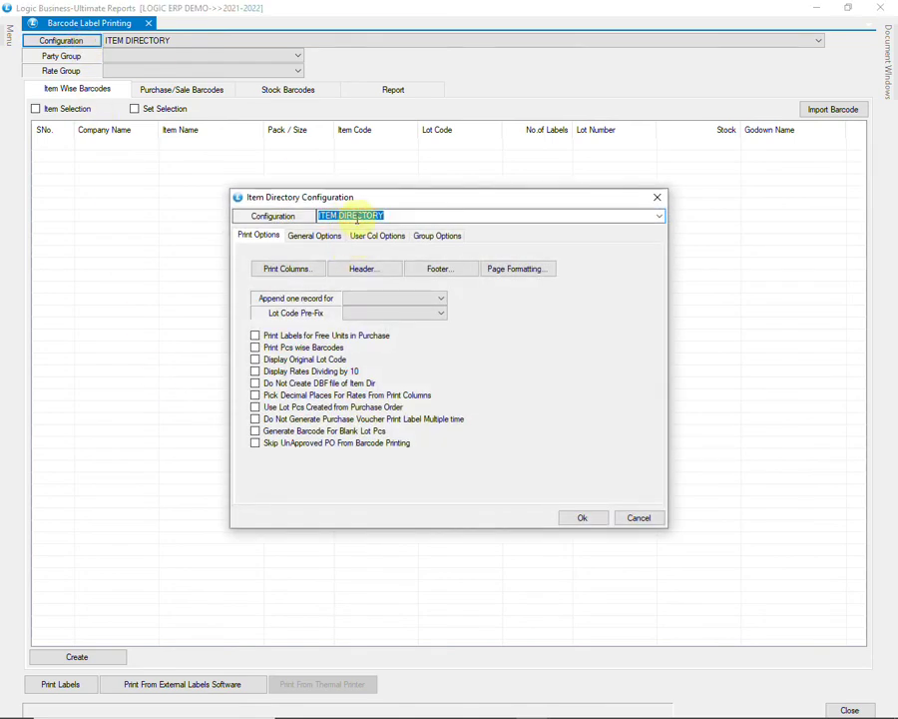
{"action": "left_click", "coordinate": [389, 216]}
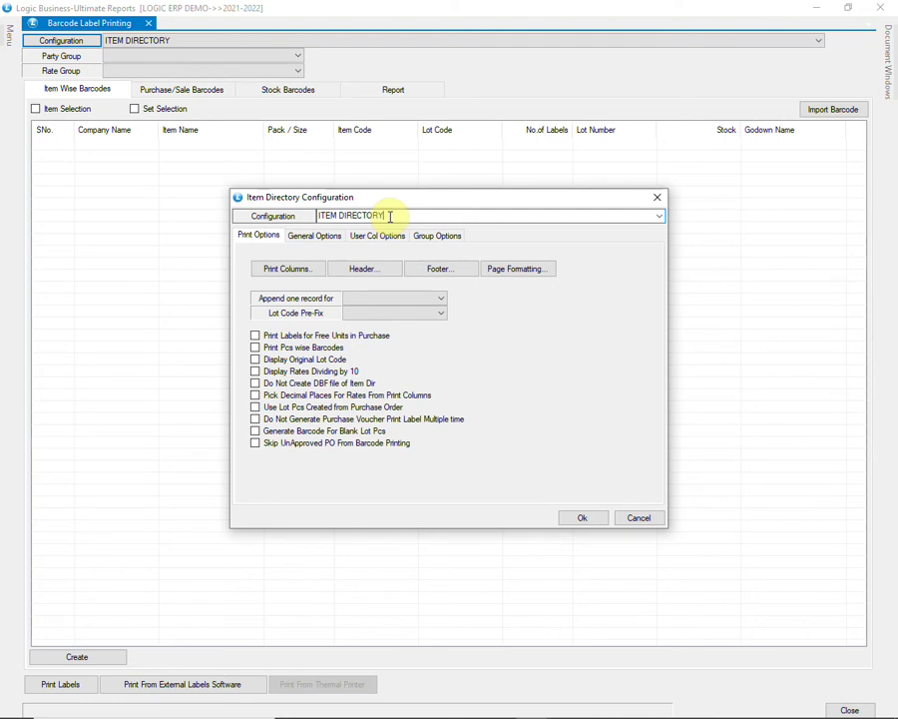
{"action": "left_click", "coordinate": [259, 246]}
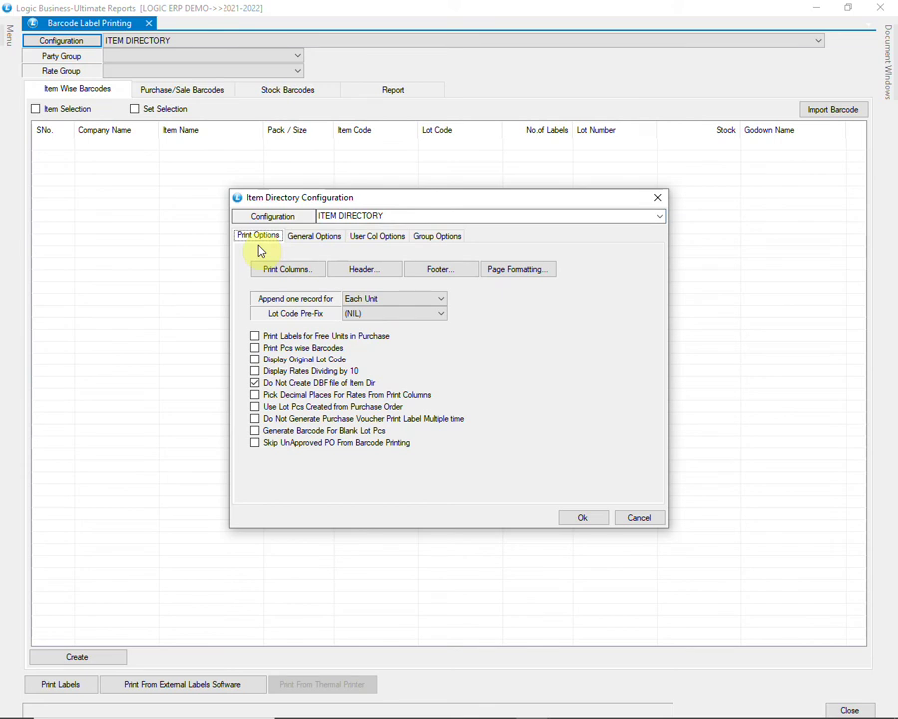
{"action": "left_click", "coordinate": [436, 299]}
{"action": "left_click", "coordinate": [436, 299]}
{"action": "left_click", "coordinate": [351, 336]}
{"action": "left_click", "coordinate": [266, 350]}
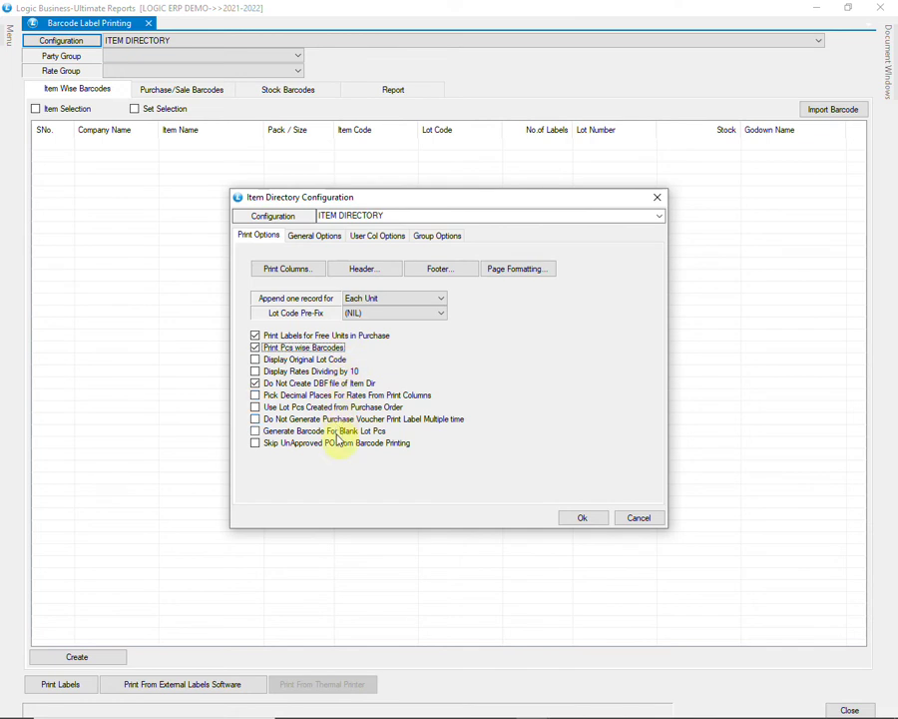
Step: On General Options, choose LOGIC Barcode.Net, an Embedded data source and Quantity as the label unit
{"action": "left_click", "coordinate": [316, 236]}
{"action": "left_click", "coordinate": [434, 333]}
{"action": "left_click", "coordinate": [433, 333]}
{"action": "left_click", "coordinate": [618, 330]}
{"action": "left_click", "coordinate": [619, 330]}
{"action": "left_click", "coordinate": [443, 347]}
{"action": "left_click", "coordinate": [443, 351]}
Step: On User Col Options, keep the Default item path, select MRP for encrypted display, and confirm
{"action": "left_click", "coordinate": [403, 239]}
{"action": "left_click", "coordinate": [420, 439]}
{"action": "left_click", "coordinate": [425, 449]}
{"action": "left_click", "coordinate": [487, 283]}
{"action": "left_click", "coordinate": [489, 302]}
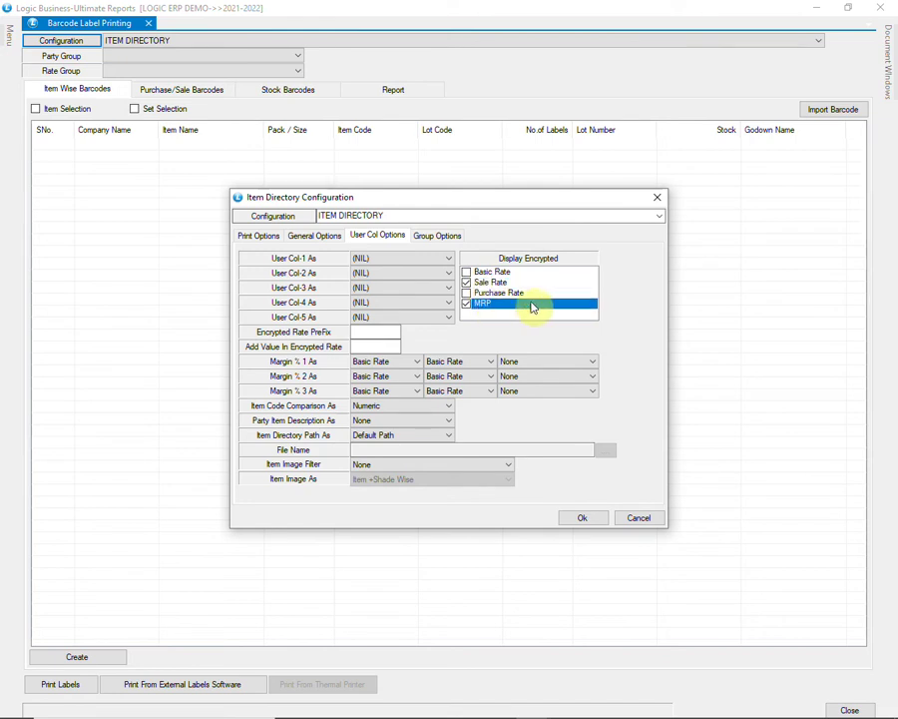
{"action": "left_click", "coordinate": [585, 519]}
Step: Save the configuration and go to the Purchase/Sale Barcodes tab
{"action": "left_click", "coordinate": [439, 414]}
{"action": "left_click", "coordinate": [190, 92]}
{"action": "left_click", "coordinate": [288, 93]}
{"action": "left_click", "coordinate": [209, 97]}
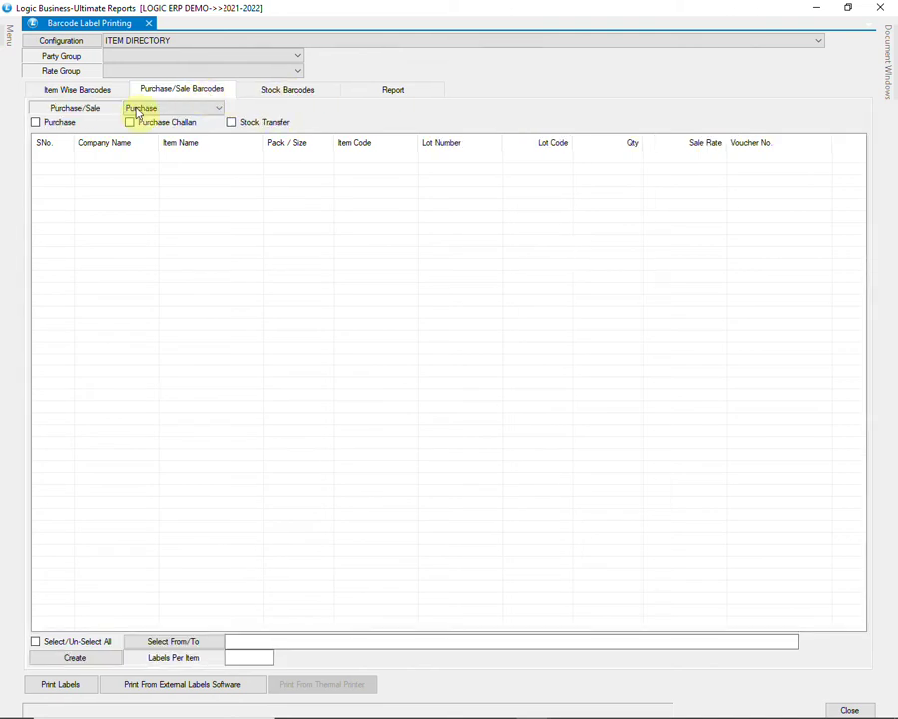
Step: Search purchase vouchers and select the first purchase for labels
{"action": "left_click", "coordinate": [64, 124]}
{"action": "left_click", "coordinate": [251, 346]}
{"action": "left_click", "coordinate": [351, 346]}
{"action": "left_click", "coordinate": [614, 347]}
{"action": "left_click", "coordinate": [283, 346]}
{"action": "left_click", "coordinate": [601, 500]}
Step: Tick row 787, create the barcode print data, and decline printing to reach the designer
{"action": "scroll", "coordinate": [617, 440], "scroll_direction": "down", "scroll_amount": 1}
{"action": "scroll", "coordinate": [616, 439], "scroll_direction": "down", "scroll_amount": 20}
{"action": "scroll", "coordinate": [617, 439], "scroll_direction": "down", "scroll_amount": 11}
{"action": "scroll", "coordinate": [617, 439], "scroll_direction": "down", "scroll_amount": 20}
{"action": "left_click_drag", "start_coordinate": [861, 221], "coordinate": [890, 437]}
{"action": "left_click", "coordinate": [40, 396]}
{"action": "left_click", "coordinate": [96, 661]}
{"action": "left_click", "coordinate": [540, 483]}
Step: Create a new label named '1x3 barcode' in inches with a Label Height of 1
{"action": "left_click", "coordinate": [20, 72]}
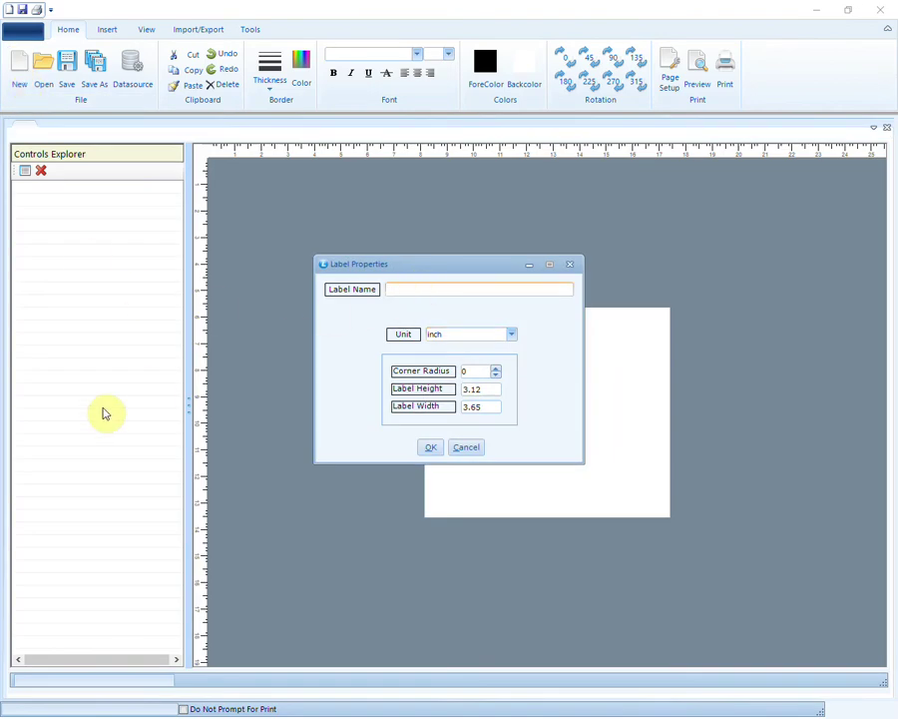
{"action": "type", "text": "1x3 barcode"}
{"action": "left_click", "coordinate": [511, 336]}
{"action": "left_click", "coordinate": [512, 340]}
{"action": "type", "text": "1"}
{"action": "left_click", "coordinate": [431, 448]}
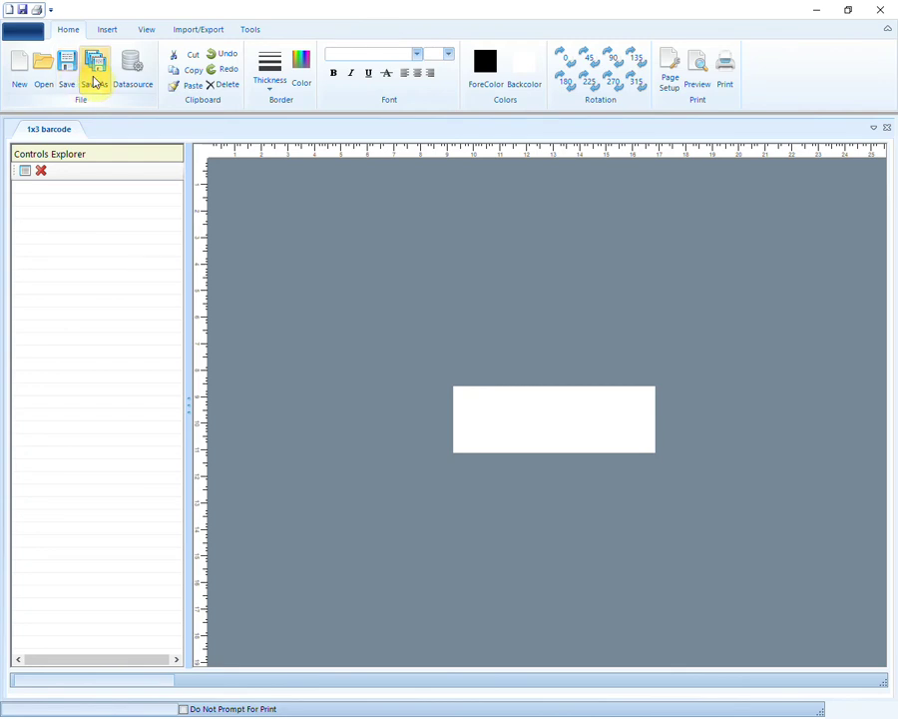
Step: Save the label as a new project and dismiss the saved confirmation
{"action": "left_click", "coordinate": [93, 82]}
{"action": "type", "text": "1x3 barcode"}
{"action": "left_click", "coordinate": [421, 397]}
{"action": "left_click", "coordinate": [485, 415]}
Step: Set the label's data source to DBF in the C:\LOGIC\DEM\BARCODE folder
{"action": "left_click", "coordinate": [134, 88]}
{"action": "left_click", "coordinate": [568, 255]}
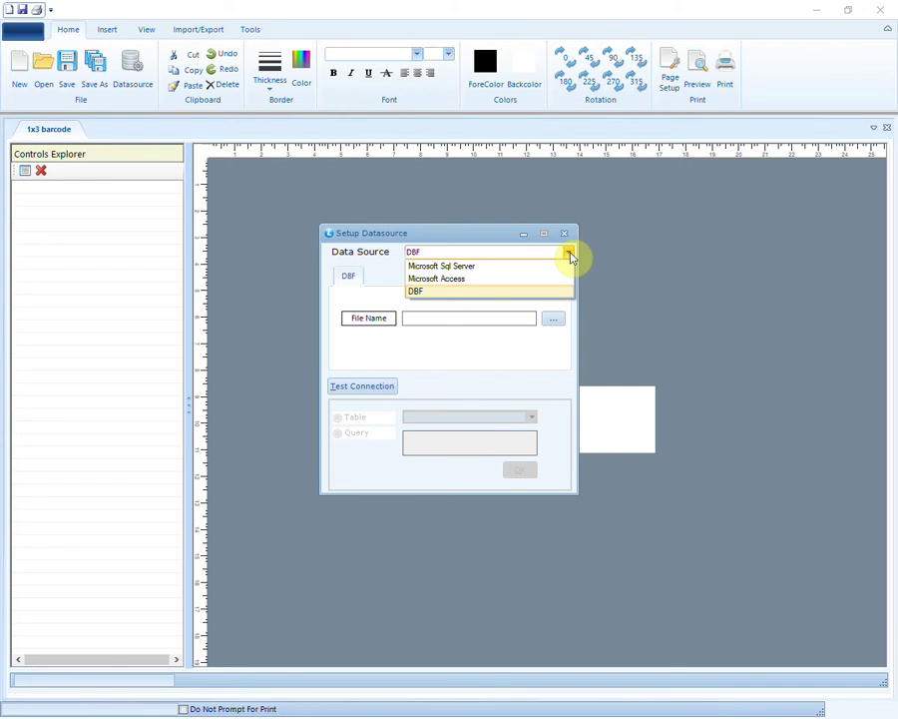
{"action": "left_click", "coordinate": [569, 254]}
{"action": "left_click", "coordinate": [553, 318]}
{"action": "double_click", "coordinate": [385, 356]}
{"action": "double_click", "coordinate": [434, 427]}
{"action": "double_click", "coordinate": [399, 397]}
{"action": "double_click", "coordinate": [415, 398]}
{"action": "left_click", "coordinate": [445, 341]}
{"action": "left_click", "coordinate": [471, 454]}
Step: Test the connection, read from a Table, accept the setup, and save the configuration
{"action": "left_click", "coordinate": [374, 390]}
{"action": "left_click", "coordinate": [339, 420]}
{"action": "left_click", "coordinate": [531, 419]}
{"action": "left_click", "coordinate": [531, 419]}
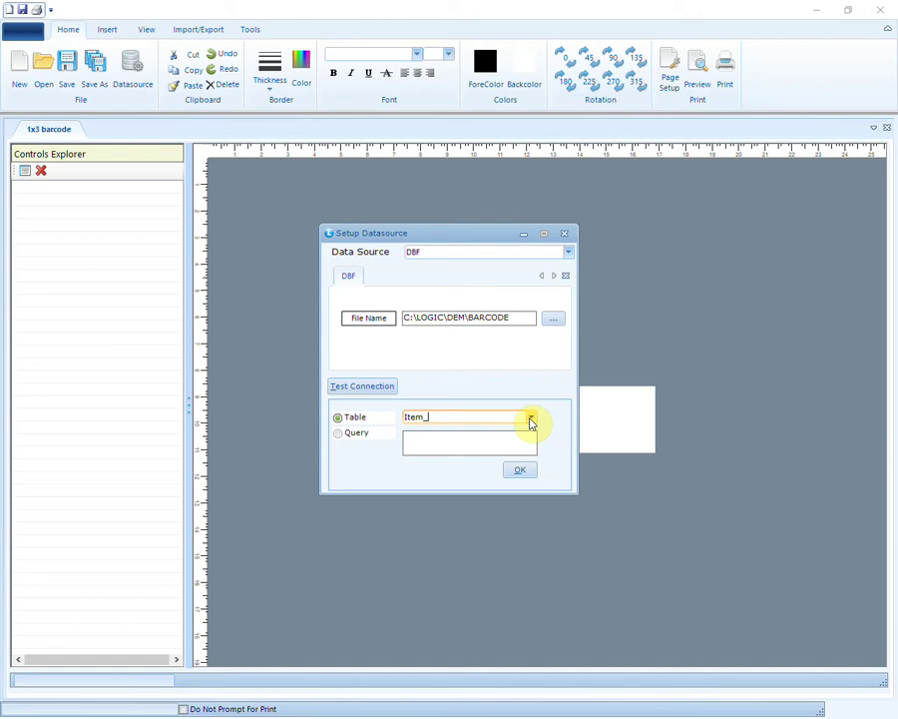
{"action": "left_click", "coordinate": [523, 470]}
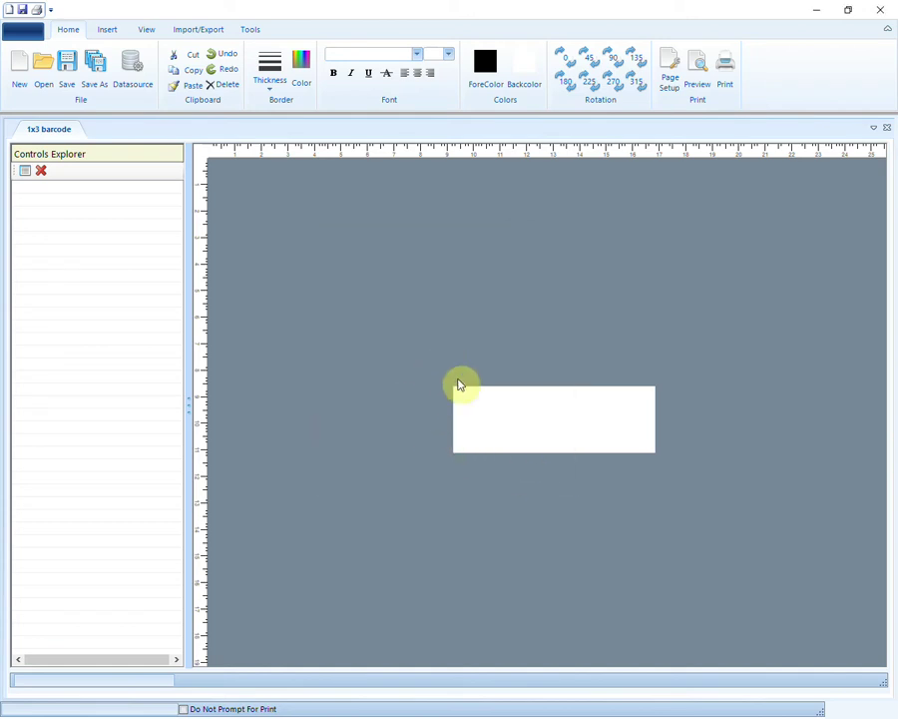
{"action": "left_click", "coordinate": [67, 67]}
{"action": "left_click", "coordinate": [469, 412]}
Step: In Page Setup, choose the Microsoft XPS Document Writer printer and A4 page size
{"action": "left_click", "coordinate": [669, 80]}
{"action": "left_click", "coordinate": [509, 258]}
{"action": "left_click", "coordinate": [481, 284]}
{"action": "left_click", "coordinate": [558, 284]}
{"action": "scroll", "coordinate": [521, 352], "scroll_direction": "down", "scroll_amount": 1}
{"action": "scroll", "coordinate": [524, 361], "scroll_direction": "down", "scroll_amount": 2}
{"action": "scroll", "coordinate": [517, 312], "scroll_direction": "up", "scroll_amount": 1}
{"action": "left_click", "coordinate": [511, 322]}
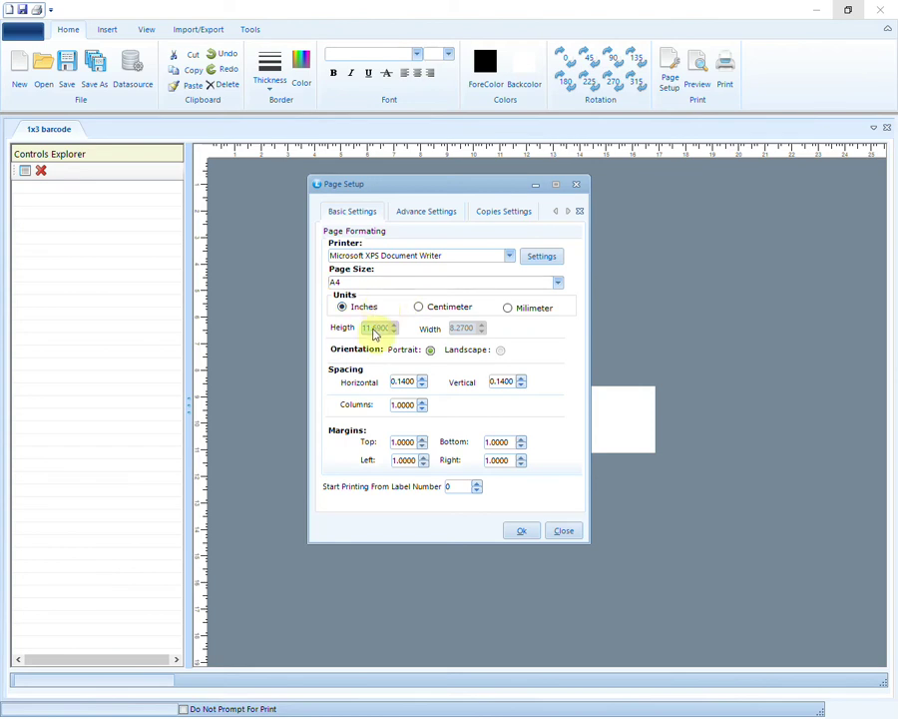
Step: In Advance Settings, keep Normal output and print quality and Color output, and select Print Batch Size
{"action": "left_click", "coordinate": [422, 216]}
{"action": "left_click", "coordinate": [556, 247]}
{"action": "left_click", "coordinate": [556, 249]}
{"action": "left_click", "coordinate": [556, 265]}
{"action": "left_click", "coordinate": [557, 266]}
{"action": "left_click", "coordinate": [555, 284]}
{"action": "left_click", "coordinate": [555, 286]}
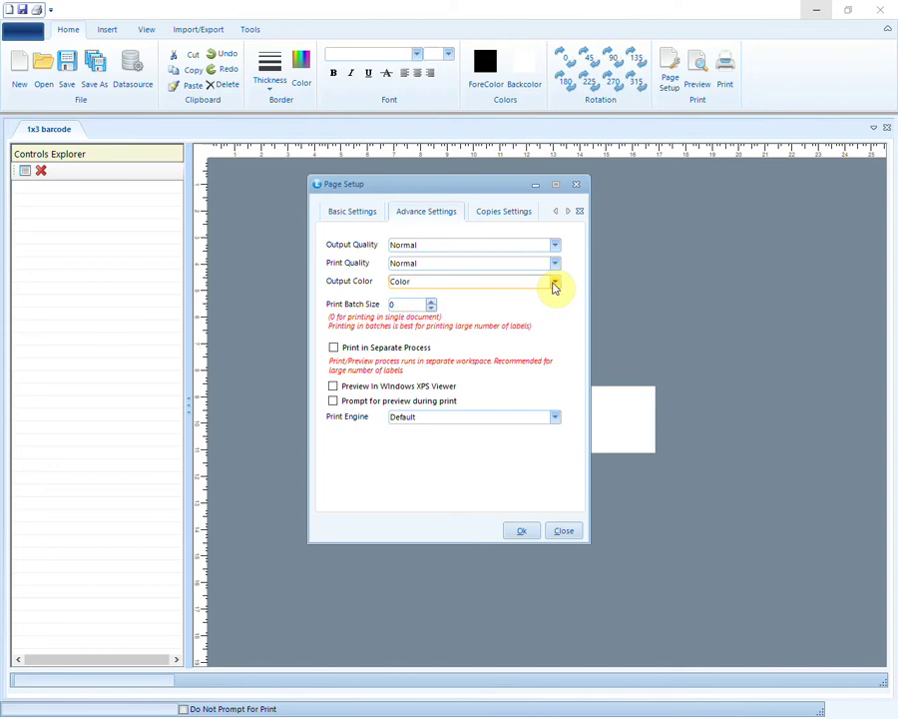
{"action": "left_click", "coordinate": [410, 303]}
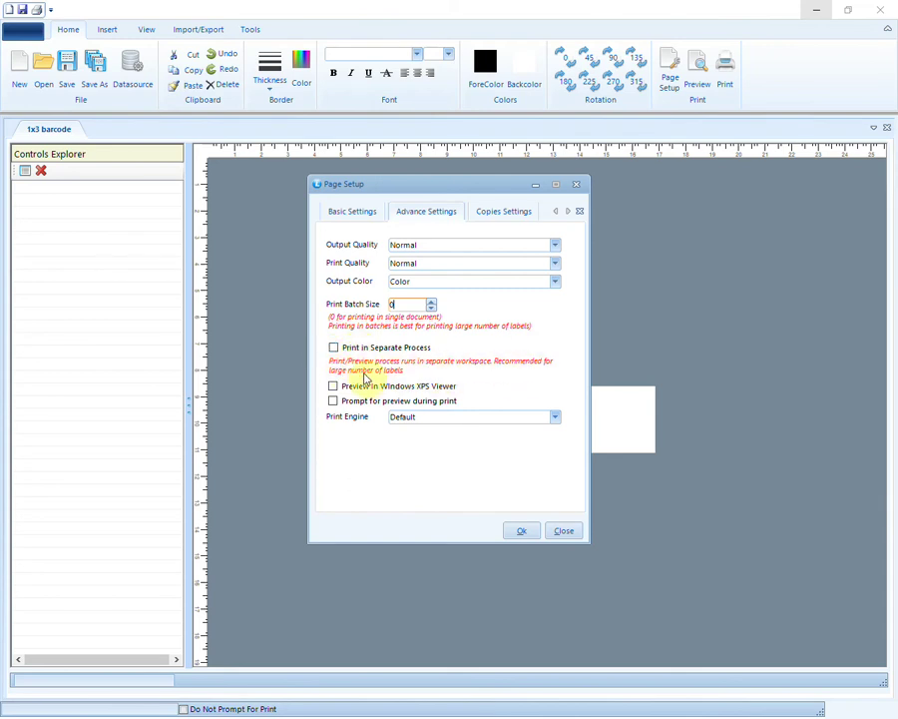
Step: Apply the page setup and insert a textbox at the label's left edge
{"action": "left_click", "coordinate": [524, 534]}
{"action": "left_click", "coordinate": [110, 30]}
{"action": "left_click", "coordinate": [24, 70]}
{"action": "left_click", "coordinate": [535, 395]}
{"action": "left_click_drag", "start_coordinate": [537, 395], "coordinate": [473, 398]}
Step: Give the textbox a bold Cambria font at size 12
{"action": "right_click", "coordinate": [473, 400]}
{"action": "left_click", "coordinate": [531, 441]}
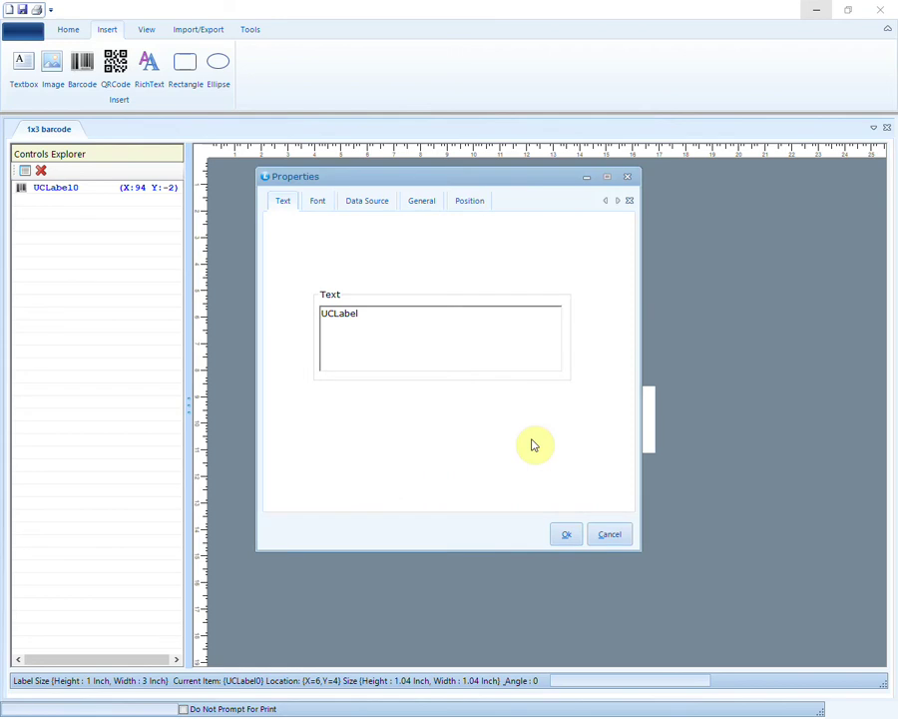
{"action": "left_click", "coordinate": [321, 202]}
{"action": "left_click", "coordinate": [329, 453]}
{"action": "scroll", "coordinate": [329, 454], "scroll_direction": "down", "scroll_amount": 1}
{"action": "left_click", "coordinate": [366, 437]}
{"action": "scroll", "coordinate": [369, 425], "scroll_direction": "down", "scroll_amount": 2}
{"action": "left_click", "coordinate": [537, 287]}
{"action": "left_click", "coordinate": [513, 322]}
{"action": "left_click", "coordinate": [593, 286]}
{"action": "left_click", "coordinate": [577, 336]}
Step: Keep Fix Value as the textbox source and replace the UCLabel text with 'Item Name'
{"action": "left_click", "coordinate": [367, 204]}
{"action": "left_click", "coordinate": [541, 243]}
{"action": "left_click", "coordinate": [530, 261]}
{"action": "double_click", "coordinate": [456, 329]}
{"action": "key", "text": "BackSpace"}
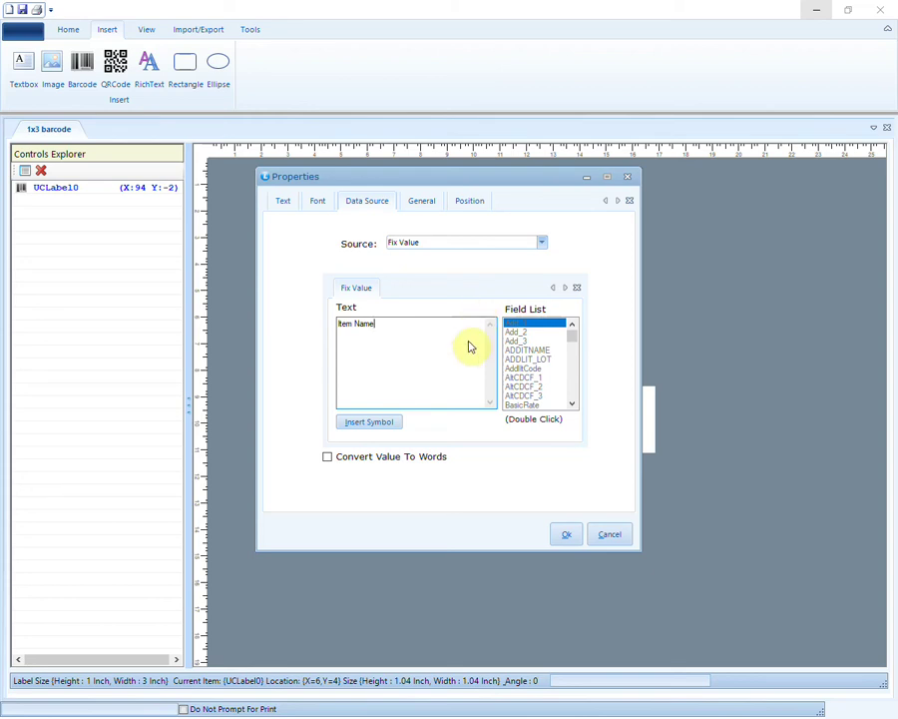
{"action": "left_click", "coordinate": [565, 537]}
Step: Shrink the Item Name caption to about 0.23 inch and place a new text field beside it
{"action": "left_click_drag", "start_coordinate": [492, 468], "coordinate": [509, 395]}
{"action": "left_click", "coordinate": [531, 425]}
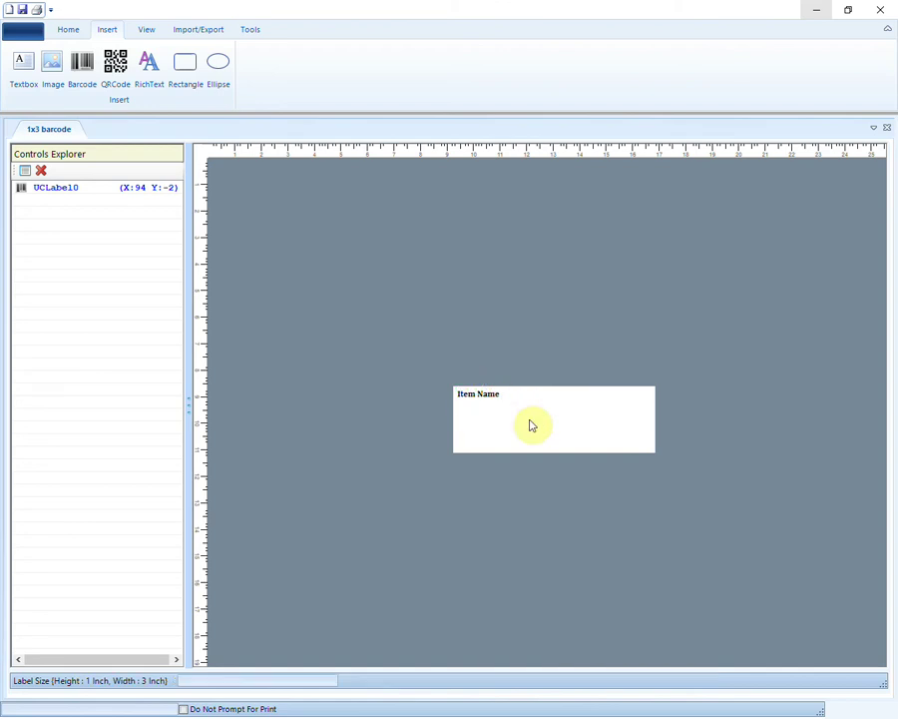
{"action": "left_click", "coordinate": [26, 85]}
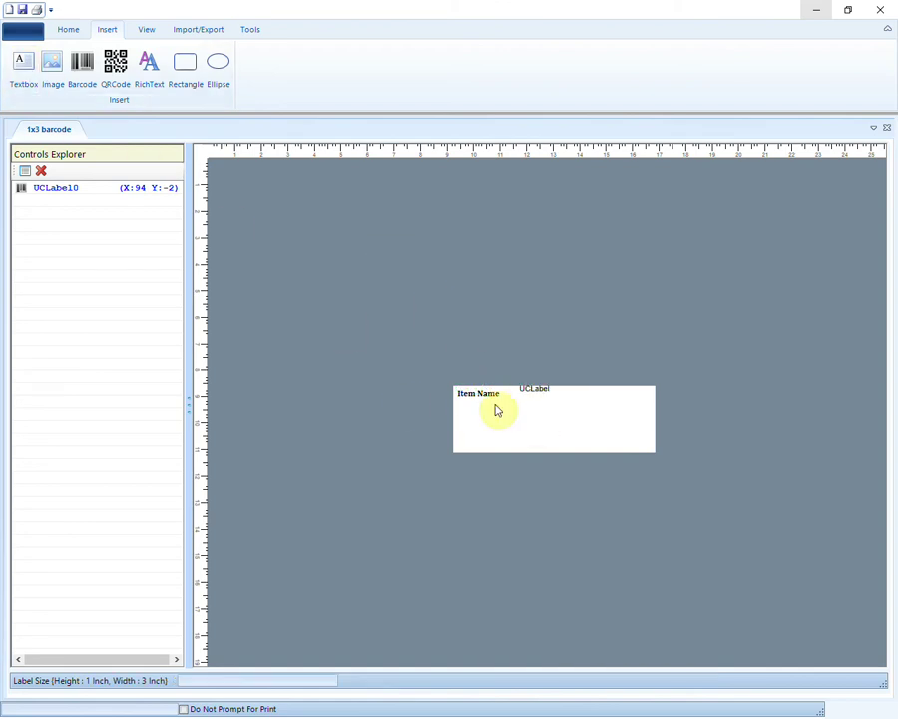
{"action": "left_click_drag", "start_coordinate": [541, 401], "coordinate": [530, 399]}
{"action": "right_click", "coordinate": [531, 407]}
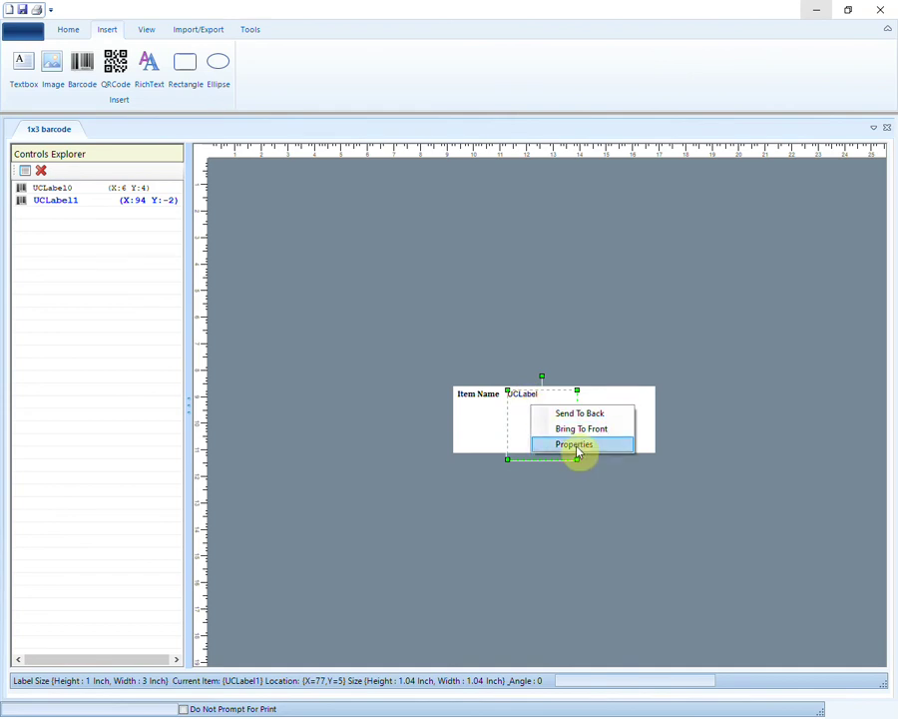
{"action": "left_click", "coordinate": [576, 445]}
Step: Set the new field's font to Cambria Bold, size 12
{"action": "left_click", "coordinate": [317, 201]}
{"action": "scroll", "coordinate": [410, 413], "scroll_direction": "down", "scroll_amount": 1}
{"action": "left_click", "coordinate": [340, 442]}
{"action": "left_click", "coordinate": [538, 286]}
{"action": "left_click", "coordinate": [511, 321]}
{"action": "left_click", "coordinate": [596, 286]}
{"action": "left_click", "coordinate": [573, 333]}
Step: Link the field to the ItemName database field so it shows RED LABEL TEA 1 KG
{"action": "left_click", "coordinate": [362, 203]}
{"action": "left_click", "coordinate": [540, 243]}
{"action": "left_click", "coordinate": [471, 271]}
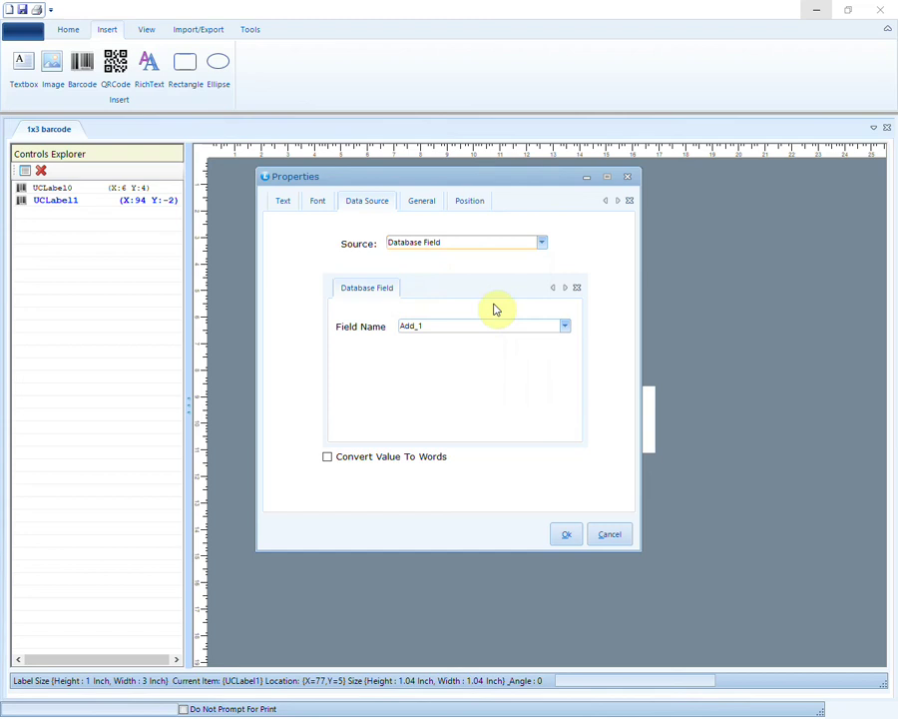
{"action": "left_click", "coordinate": [565, 326]}
{"action": "scroll", "coordinate": [555, 377], "scroll_direction": "down", "scroll_amount": 5}
{"action": "scroll", "coordinate": [555, 378], "scroll_direction": "down", "scroll_amount": 4}
{"action": "scroll", "coordinate": [548, 385], "scroll_direction": "down", "scroll_amount": 1}
{"action": "left_click", "coordinate": [458, 390]}
{"action": "left_click", "coordinate": [562, 529]}
Step: Widen the field to fit the full item name and reduce its height
{"action": "left_click_drag", "start_coordinate": [578, 411], "coordinate": [605, 407]}
{"action": "left_click_drag", "start_coordinate": [545, 458], "coordinate": [548, 404]}
{"action": "left_click", "coordinate": [445, 417]}
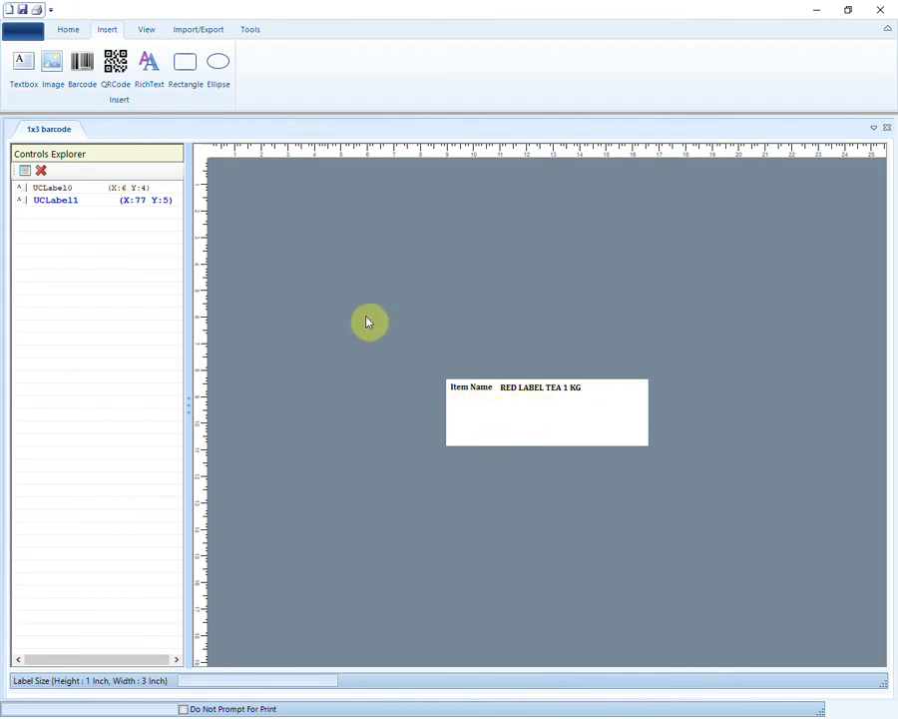
Step: Place another text field just below Item Name and open its properties
{"action": "left_click", "coordinate": [24, 72]}
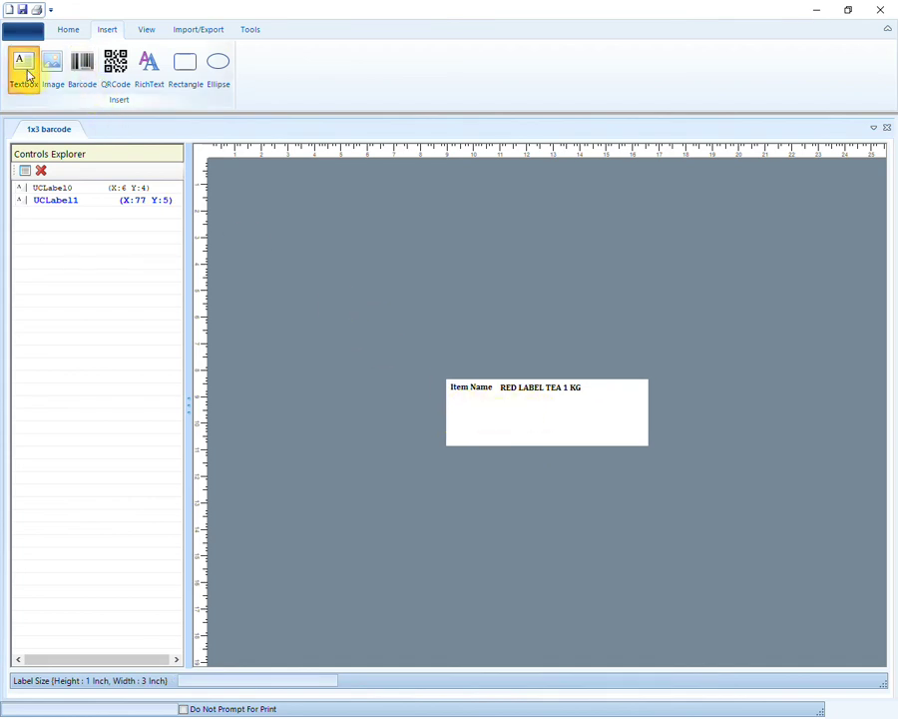
{"action": "left_click", "coordinate": [531, 387]}
{"action": "left_click_drag", "start_coordinate": [531, 399], "coordinate": [472, 414]}
{"action": "right_click", "coordinate": [472, 414]}
{"action": "left_click", "coordinate": [497, 453]}
Step: Try Visual Basic Script as its data source, then close the script editor unchanged
{"action": "left_click", "coordinate": [352, 201]}
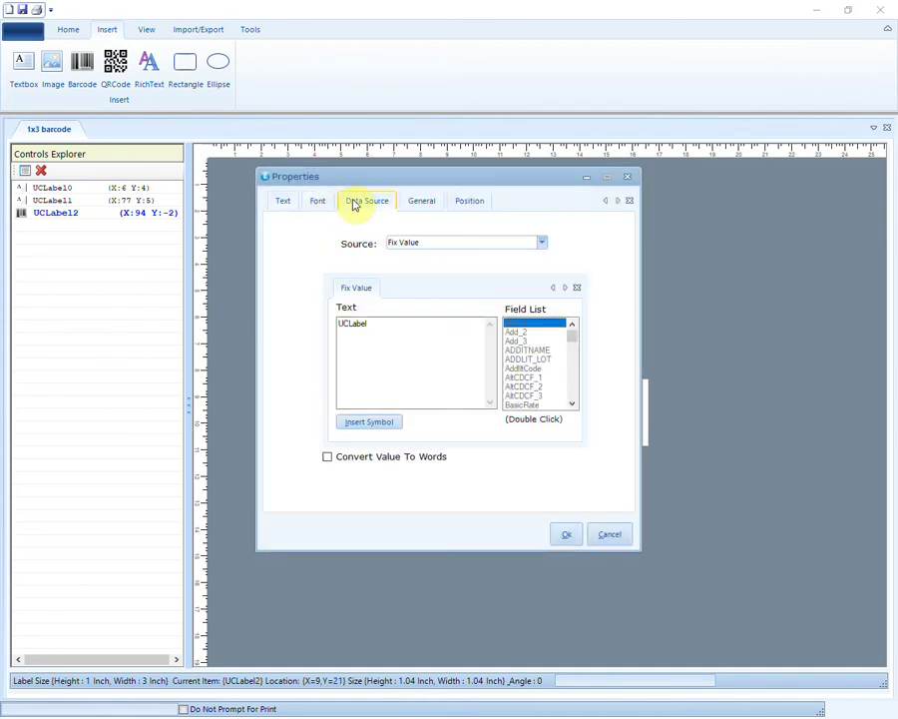
{"action": "left_click", "coordinate": [542, 244]}
{"action": "left_click", "coordinate": [514, 281]}
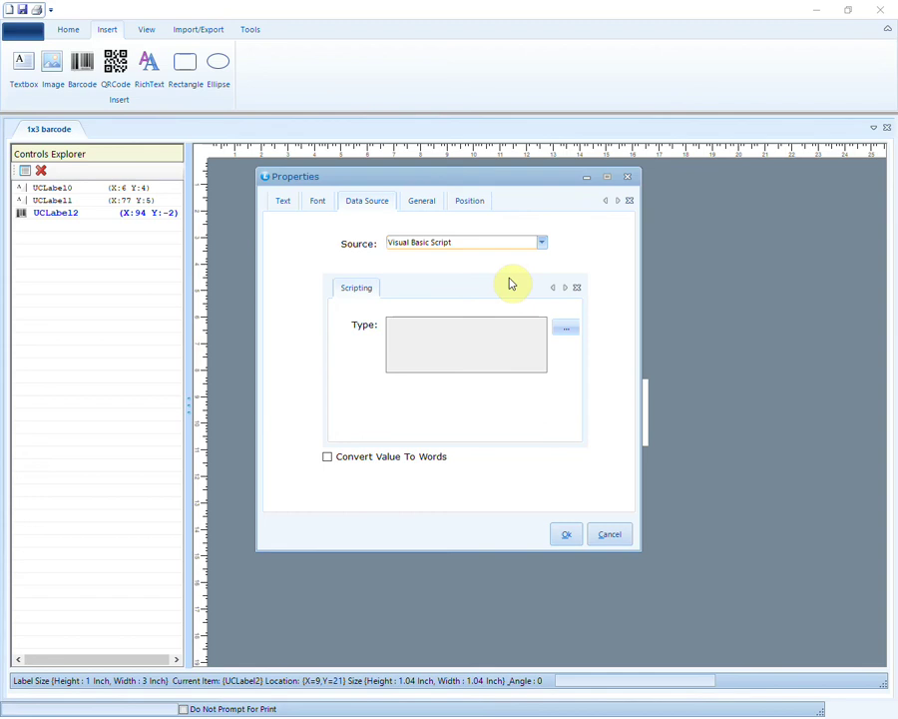
{"action": "left_click", "coordinate": [565, 329]}
{"action": "mouse_move", "coordinate": [206, 137]}
{"action": "left_mouse_down"}
{"action": "mouse_move", "coordinate": [211, 187]}
{"action": "mouse_move", "coordinate": [204, 128]}
{"action": "left_mouse_up"}
{"action": "left_click", "coordinate": [864, 703]}
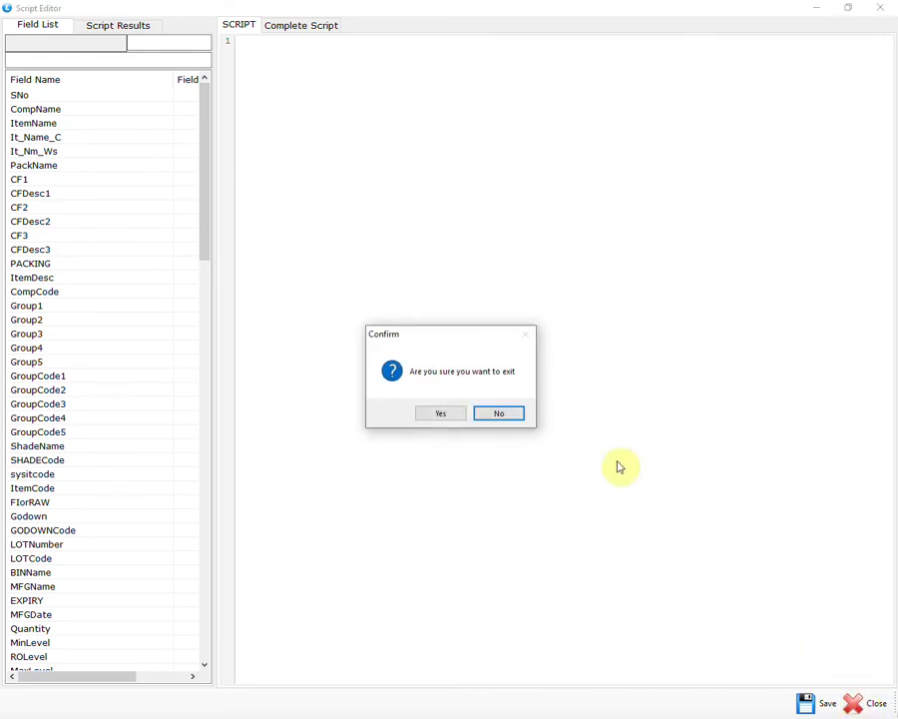
{"action": "left_click", "coordinate": [452, 414]}
{"action": "left_click", "coordinate": [542, 242]}
Step: Make the field a User Define Prompt titled MRP with text input
{"action": "left_click", "coordinate": [499, 299]}
{"action": "left_click", "coordinate": [454, 338]}
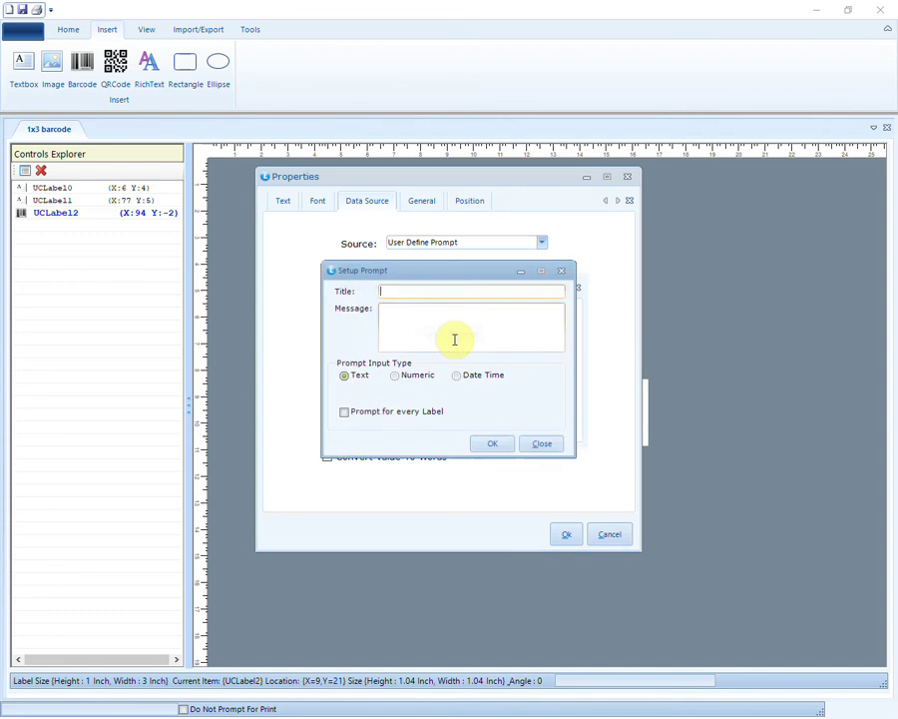
{"action": "type", "text": "MRP"}
{"action": "left_click", "coordinate": [418, 377]}
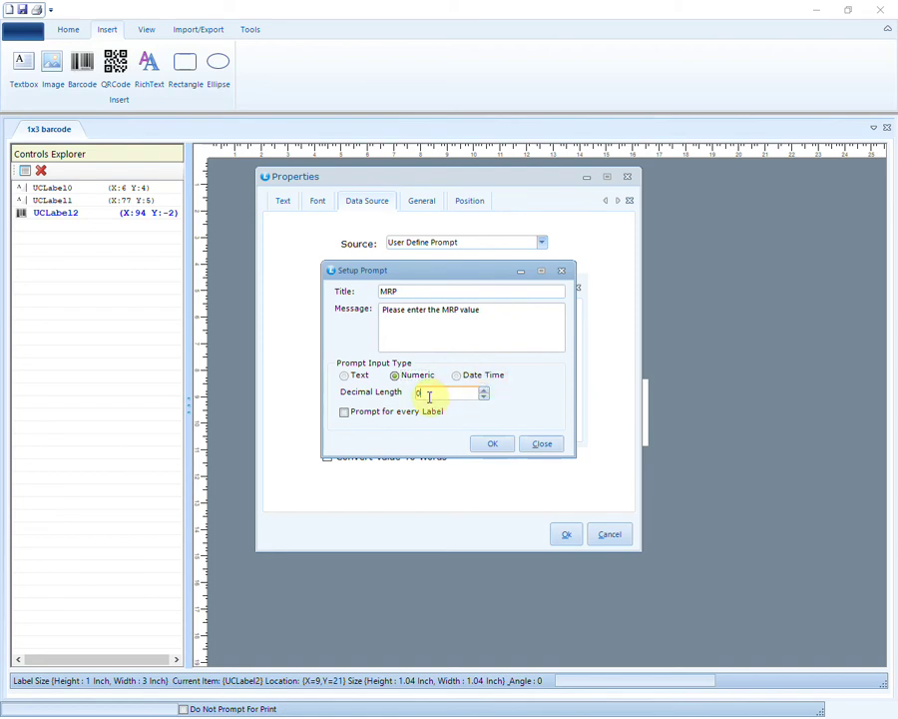
{"action": "left_click", "coordinate": [485, 375]}
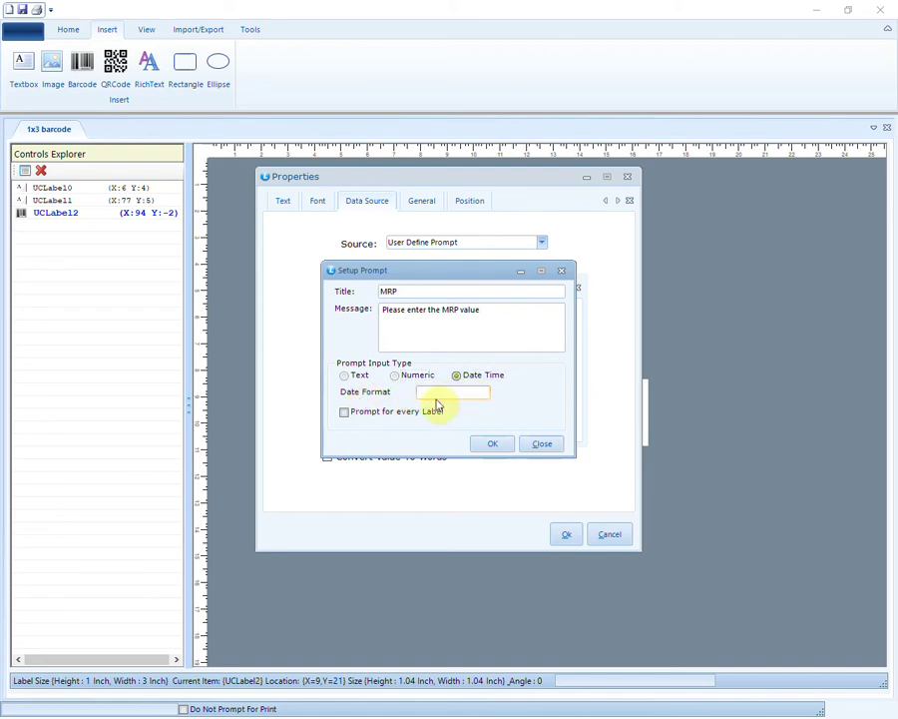
{"action": "left_click", "coordinate": [345, 377]}
{"action": "left_click", "coordinate": [490, 444]}
{"action": "left_click", "coordinate": [559, 533]}
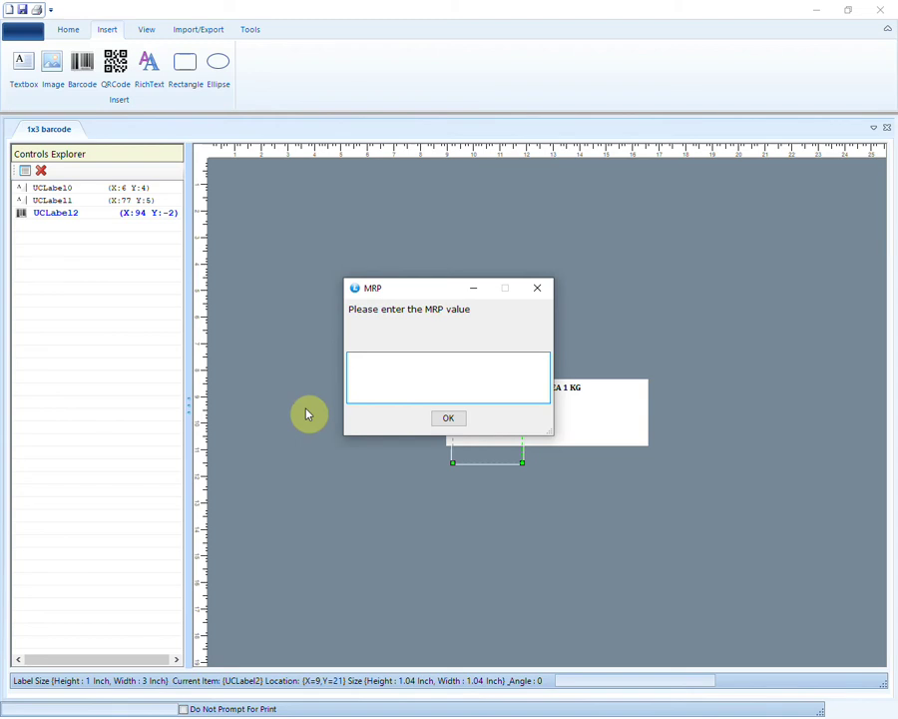
Step: Enter 250 as the MRP value, then move the field right and reduce its height
{"action": "type", "text": "250"}
{"action": "key", "text": "Return"}
{"action": "left_click_drag", "start_coordinate": [480, 407], "coordinate": [528, 407]}
{"action": "left_click_drag", "start_coordinate": [525, 463], "coordinate": [524, 413]}
Step: Zoom in on the label and nudge the 250 field slightly right
{"action": "left_click", "coordinate": [146, 30]}
{"action": "left_click", "coordinate": [20, 72]}
{"action": "left_click", "coordinate": [22, 72]}
{"action": "left_click", "coordinate": [107, 29]}
{"action": "left_click_drag", "start_coordinate": [489, 411], "coordinate": [499, 404]}
{"action": "left_click", "coordinate": [483, 427]}
Step: Place a new text field just below the 250 field
{"action": "left_click", "coordinate": [20, 71]}
{"action": "left_click", "coordinate": [525, 387]}
{"action": "left_click_drag", "start_coordinate": [525, 393], "coordinate": [507, 402]}
{"action": "right_click", "coordinate": [507, 417]}
{"action": "left_click", "coordinate": [519, 450]}
Step: Give it an inline script built from the MRP field, showing 480, and reduce its height
{"action": "left_click", "coordinate": [379, 202]}
{"action": "left_click", "coordinate": [542, 243]}
{"action": "left_click", "coordinate": [505, 308]}
{"action": "left_click", "coordinate": [393, 331]}
{"action": "type", "text": "("}
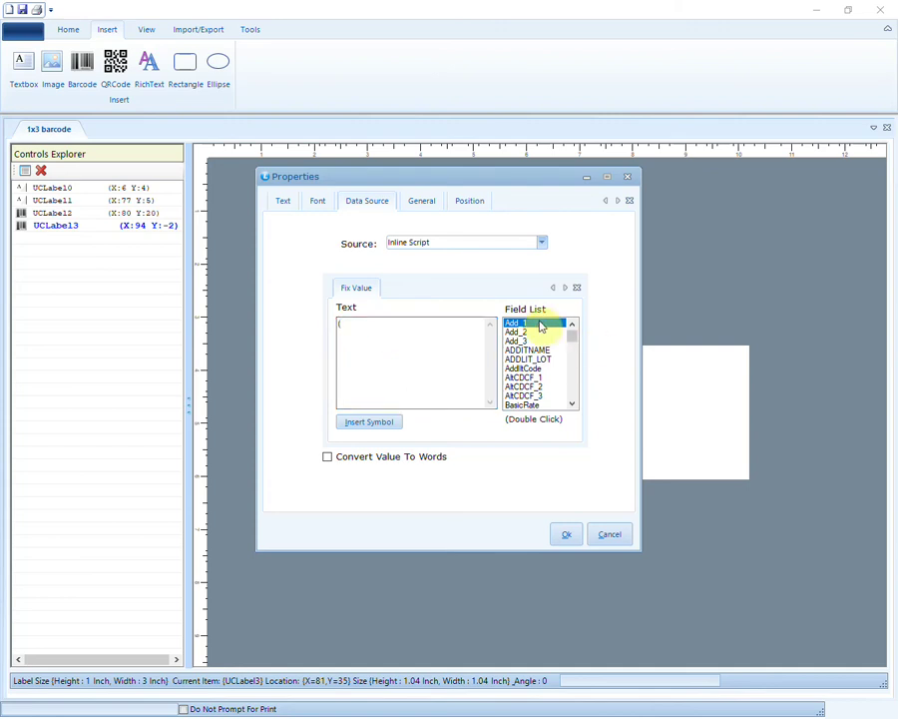
{"action": "key", "text": "Down"}
{"action": "key", "text": "Down"}
{"action": "key", "text": "Down"}
{"action": "key", "text": "Down"}
{"action": "key", "text": "Down"}
{"action": "key", "text": "Down"}
{"action": "key", "text": "Down"}
{"action": "key", "text": "Down"}
{"action": "key", "text": "Down"}
{"action": "key", "text": "Down"}
{"action": "key", "text": "Down"}
{"action": "key", "text": "Down"}
{"action": "key", "text": "Down"}
{"action": "key", "text": "Down"}
{"action": "key", "text": "Down"}
{"action": "key", "text": "Down"}
{"action": "key", "text": "Down"}
{"action": "key", "text": "Down"}
{"action": "key", "text": "Down"}
{"action": "key", "text": "Down"}
{"action": "key", "text": "Down"}
{"action": "key", "text": "Down"}
{"action": "key", "text": "Down"}
{"action": "key", "text": "Down"}
{"action": "left_click", "coordinate": [511, 396]}
{"action": "left_click", "coordinate": [463, 355]}
{"action": "type", "text": "+"}
{"action": "left_click", "coordinate": [565, 534]}
{"action": "left_click_drag", "start_coordinate": [495, 517], "coordinate": [487, 430]}
Step: Add a text field below 480 linked to the MRP database field, showing 470.00
{"action": "left_click", "coordinate": [20, 62]}
{"action": "right_click", "coordinate": [487, 429]}
{"action": "left_click", "coordinate": [528, 469]}
{"action": "left_click", "coordinate": [389, 204]}
{"action": "left_click", "coordinate": [541, 243]}
{"action": "left_click", "coordinate": [473, 269]}
{"action": "left_click", "coordinate": [565, 326]}
{"action": "key", "text": "m"}
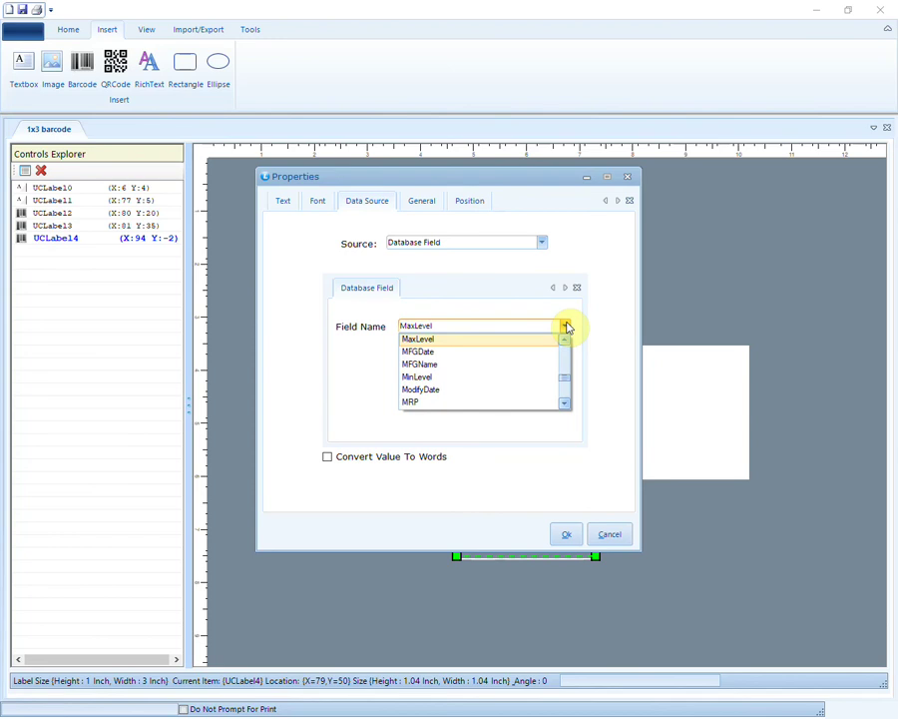
{"action": "left_click", "coordinate": [440, 403]}
{"action": "left_click", "coordinate": [566, 534]}
Step: Reduce the 470.00 field's height and check its alignment with the 480 field
{"action": "left_click_drag", "start_coordinate": [510, 555], "coordinate": [504, 437]}
{"action": "left_click", "coordinate": [480, 411]}
{"action": "left_click", "coordinate": [479, 437]}
Step: Place the logic erp.jpg logo on the label's left, sized about 0.73 by 0.69 inch
{"action": "left_click", "coordinate": [55, 86]}
{"action": "left_click", "coordinate": [549, 397]}
{"action": "left_click_drag", "start_coordinate": [557, 407], "coordinate": [387, 450]}
{"action": "right_click", "coordinate": [406, 435]}
{"action": "left_click", "coordinate": [423, 475]}
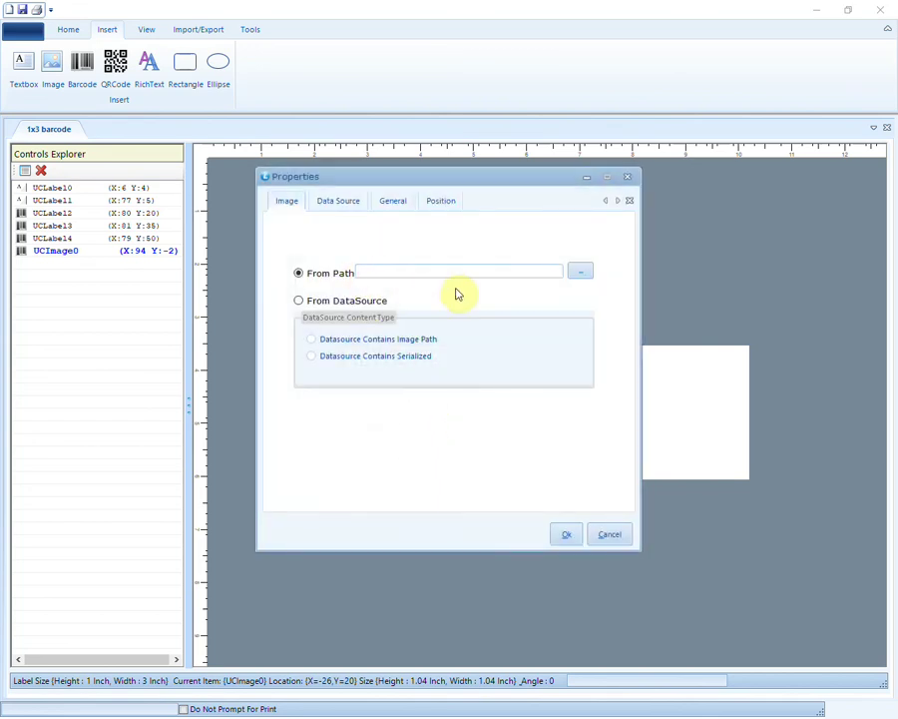
{"action": "left_click", "coordinate": [579, 273]}
{"action": "scroll", "coordinate": [527, 392], "scroll_direction": "down", "scroll_amount": 2}
{"action": "left_click", "coordinate": [455, 397]}
{"action": "left_click", "coordinate": [602, 475]}
{"action": "left_click", "coordinate": [560, 534]}
{"action": "left_click_drag", "start_coordinate": [486, 451], "coordinate": [440, 452]}
{"action": "left_click_drag", "start_coordinate": [391, 515], "coordinate": [403, 437]}
Step: Place a new barcode on the label to the right of the logo
{"action": "left_click", "coordinate": [517, 471]}
{"action": "left_click", "coordinate": [86, 69]}
{"action": "left_click", "coordinate": [578, 447]}
{"action": "mouse_move", "coordinate": [579, 447]}
{"action": "left_mouse_down"}
{"action": "mouse_move", "coordinate": [595, 469]}
{"action": "mouse_move", "coordinate": [599, 405]}
{"action": "mouse_move", "coordinate": [591, 447]}
{"action": "left_mouse_up"}
{"action": "right_click", "coordinate": [593, 443]}
{"action": "left_click", "coordinate": [629, 482]}
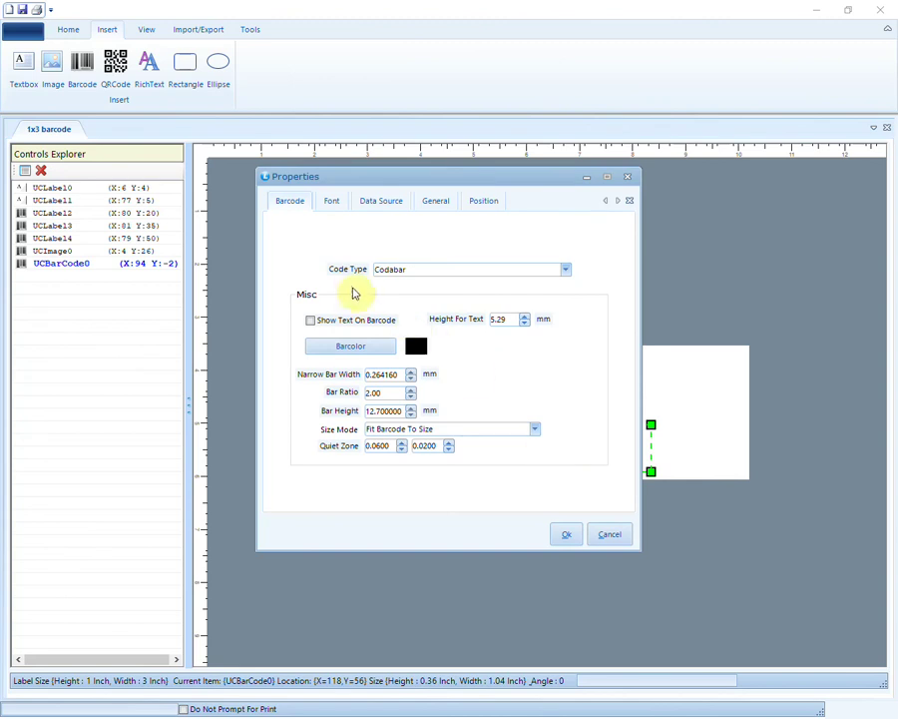
Step: Set the barcode type to Code128 and show its text underneath
{"action": "left_click", "coordinate": [566, 271]}
{"action": "scroll", "coordinate": [503, 344], "scroll_direction": "down", "scroll_amount": 2}
{"action": "scroll", "coordinate": [503, 351], "scroll_direction": "down", "scroll_amount": 5}
{"action": "scroll", "coordinate": [503, 351], "scroll_direction": "up", "scroll_amount": 3}
{"action": "scroll", "coordinate": [503, 352], "scroll_direction": "down", "scroll_amount": 1}
{"action": "scroll", "coordinate": [503, 351], "scroll_direction": "down", "scroll_amount": 8}
{"action": "scroll", "coordinate": [499, 329], "scroll_direction": "up", "scroll_amount": 6}
{"action": "left_click_drag", "start_coordinate": [569, 326], "coordinate": [573, 298]}
{"action": "scroll", "coordinate": [573, 297], "scroll_direction": "up", "scroll_amount": 3}
{"action": "left_click", "coordinate": [413, 346]}
{"action": "left_click", "coordinate": [311, 327]}
{"action": "left_click", "coordinate": [331, 199]}
{"action": "left_click", "coordinate": [389, 205]}
Step: Link the barcode's value to the ItemCode database field
{"action": "left_click", "coordinate": [457, 270]}
{"action": "left_click", "coordinate": [565, 327]}
{"action": "key", "text": "l"}
{"action": "left_click", "coordinate": [413, 363]}
{"action": "left_click", "coordinate": [565, 326]}
{"action": "key", "text": "i"}
{"action": "scroll", "coordinate": [465, 375], "scroll_direction": "down", "scroll_amount": 3}
{"action": "scroll", "coordinate": [467, 378], "scroll_direction": "up", "scroll_amount": 1}
{"action": "left_click", "coordinate": [429, 340]}
{"action": "left_click", "coordinate": [566, 536]}
Step: Nudge the barcode slightly right and turn off its printed text
{"action": "left_click_drag", "start_coordinate": [565, 469], "coordinate": [590, 465]}
{"action": "right_click", "coordinate": [593, 437]}
{"action": "left_click", "coordinate": [619, 477]}
{"action": "left_click", "coordinate": [312, 321]}
{"action": "left_click", "coordinate": [564, 534]}
{"action": "left_click", "coordinate": [69, 31]}
Step: Save the 1x3 barcode design and preview the labels with MRP entered as 500
{"action": "left_click", "coordinate": [63, 85]}
{"action": "left_click", "coordinate": [470, 413]}
{"action": "left_click", "coordinate": [697, 85]}
{"action": "key", "text": "Return"}
Step: Scroll through the label pages in LOGIC XPS Viewer, then close the viewer
{"action": "scroll", "coordinate": [313, 496], "scroll_direction": "down", "scroll_amount": 3}
{"action": "scroll", "coordinate": [311, 510], "scroll_direction": "down", "scroll_amount": 5}
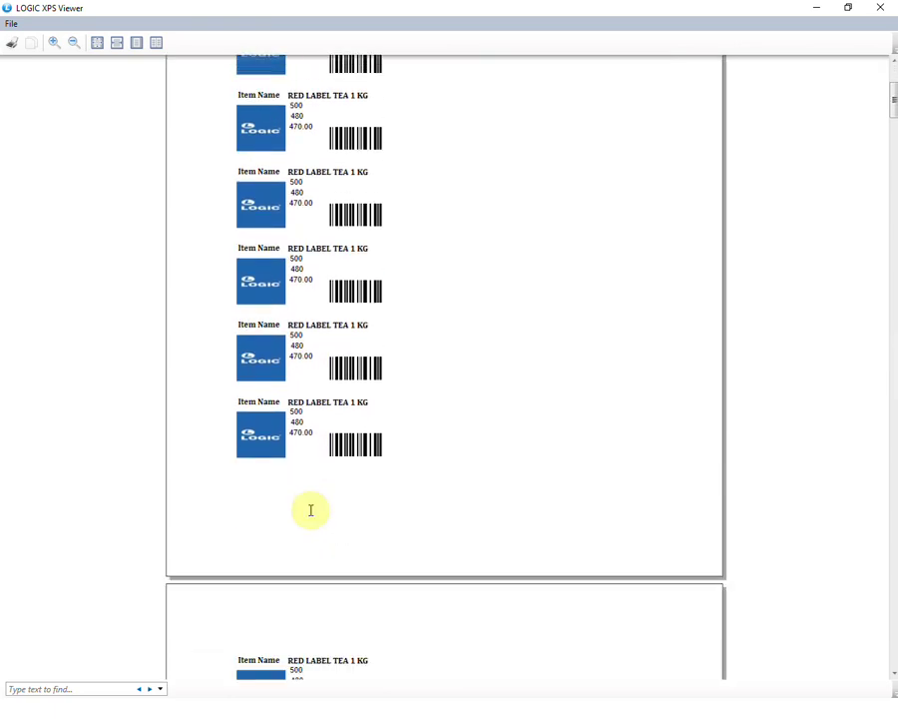
{"action": "scroll", "coordinate": [311, 510], "scroll_direction": "down", "scroll_amount": 5}
{"action": "left_click", "coordinate": [880, 8]}
Step: Open the saved BARCODE 50*25 MM label design
{"action": "left_click", "coordinate": [43, 64]}
{"action": "left_click", "coordinate": [398, 257]}
{"action": "left_click", "coordinate": [514, 489]}
Step: Preview the BARCODE 50*25 MM labels, then close the preview and the label designer
{"action": "left_click", "coordinate": [693, 72]}
{"action": "left_click", "coordinate": [878, 7]}
{"action": "left_click", "coordinate": [882, 7]}
Step: Create labels for RED LABEL TEA 1 KG and pick the BARCODE 50*25 MM layout
{"action": "left_click", "coordinate": [30, 396]}
{"action": "left_click", "coordinate": [244, 656]}
{"action": "left_click", "coordinate": [106, 657]}
{"action": "left_click", "coordinate": [361, 288]}
Step: Decline the print dialog, leaving an empty barcode label designer with no design loaded
{"action": "left_click", "coordinate": [545, 482]}
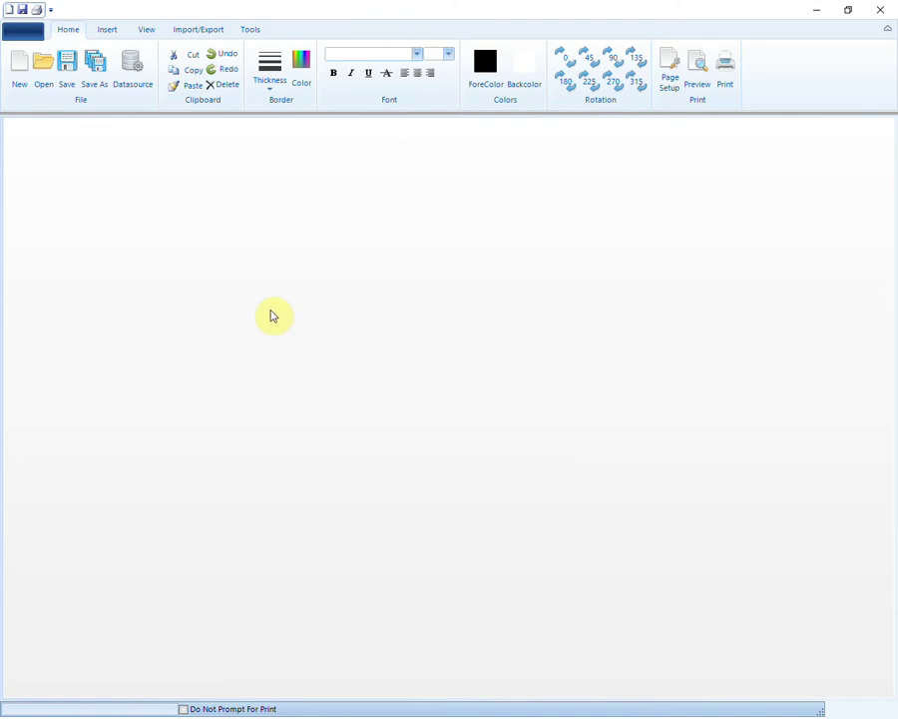